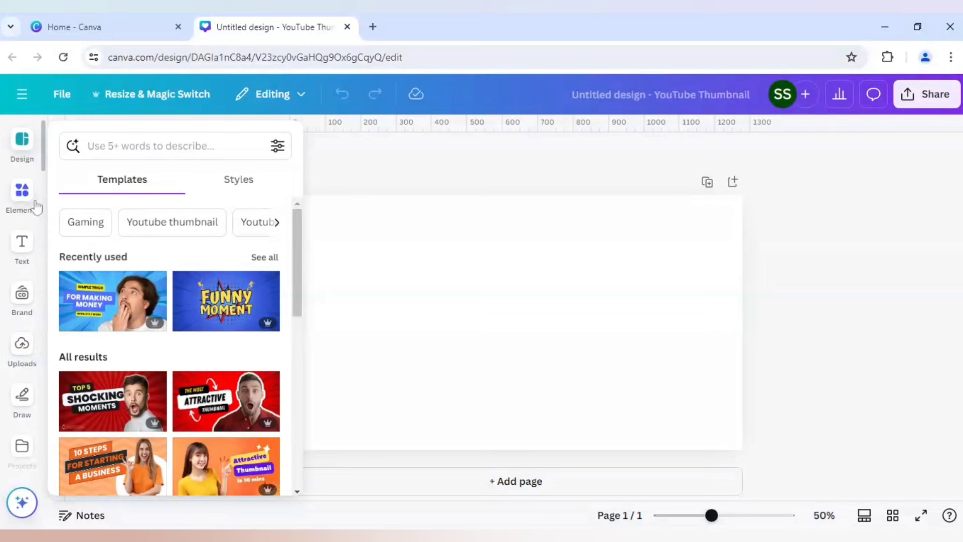
# Add the recently used Young Male Model photo to the page and place it at the bottom of the left half
pyautogui.click(22, 193)
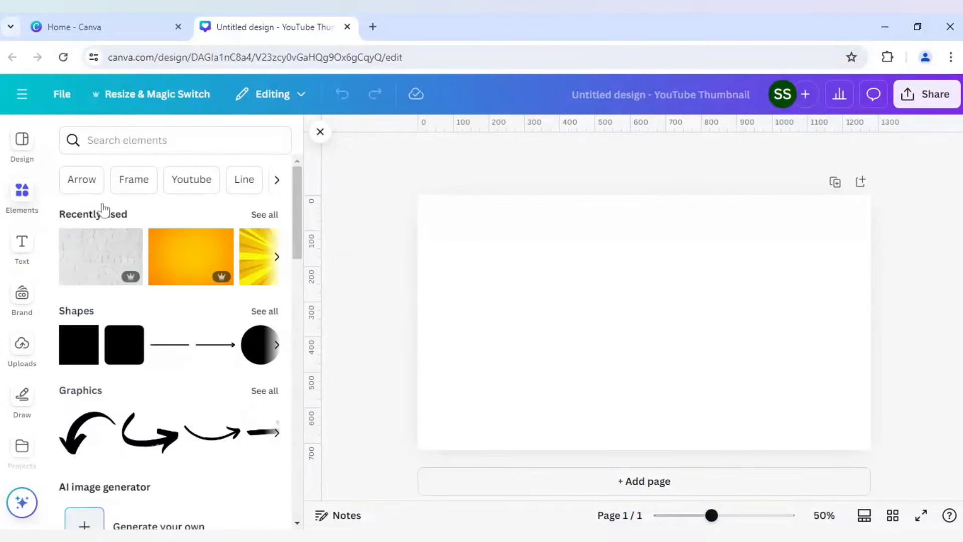
pyautogui.click(264, 214)
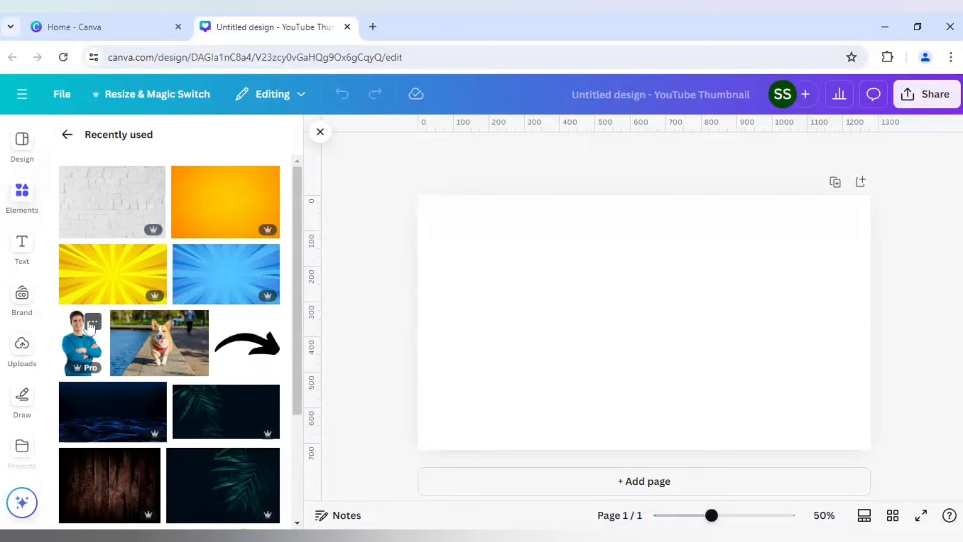
pyautogui.click(93, 321)
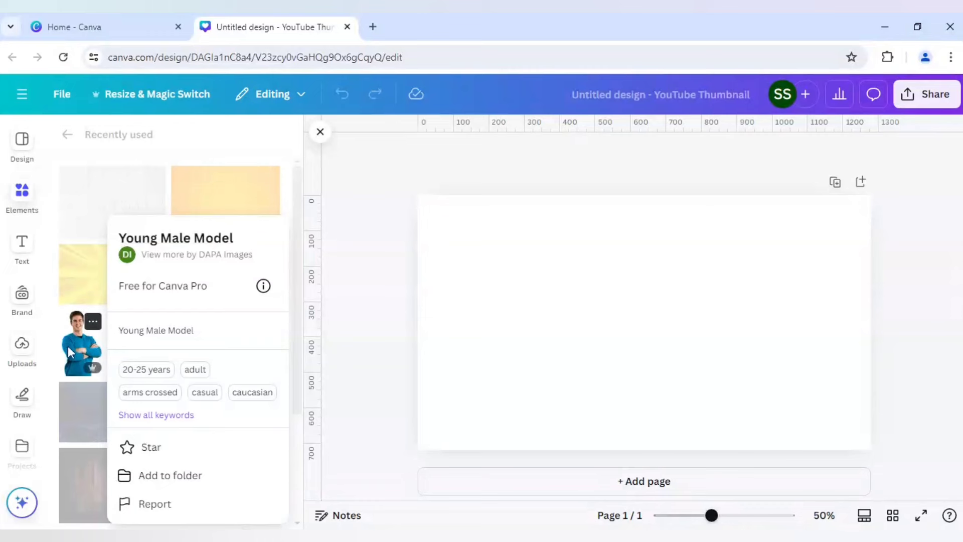
pyautogui.click(59, 325)
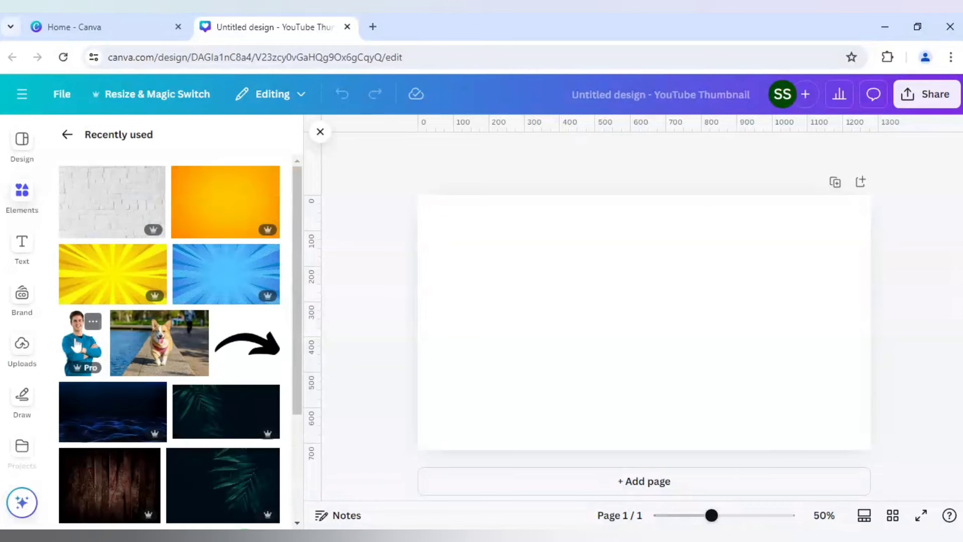
pyautogui.click(76, 345)
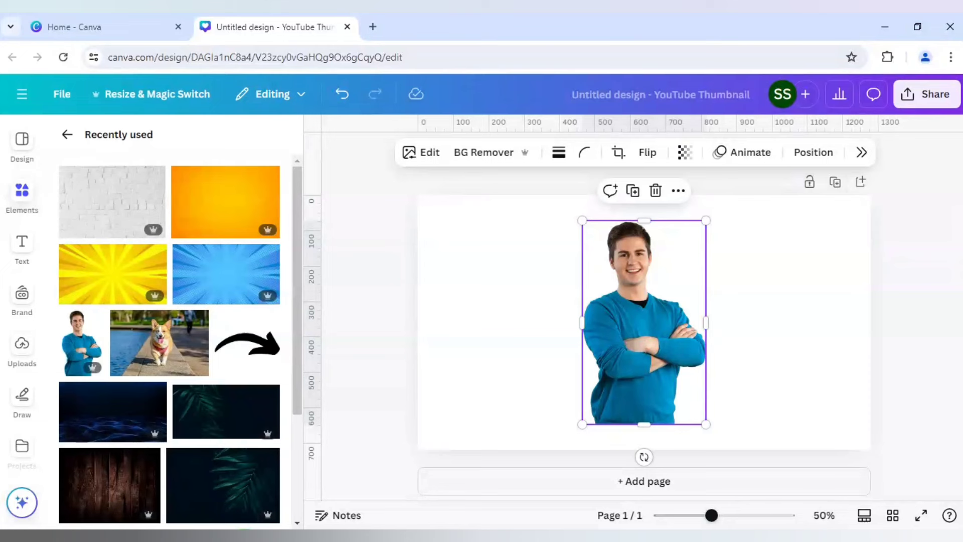
pyautogui.moveTo(636, 321); pyautogui.dragTo(505, 347)
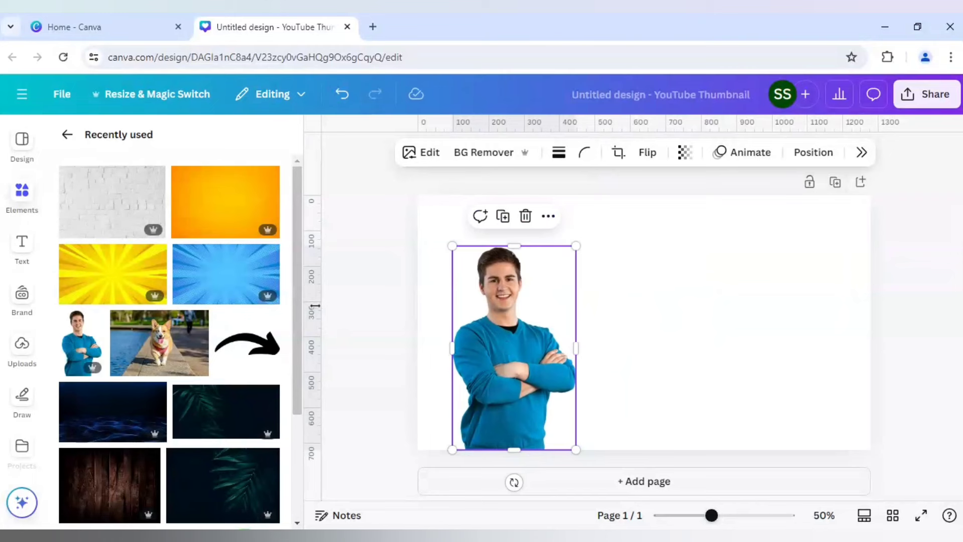
# Add a vertical guide at the page's centre and place a duplicate of the photo in the right half
pyautogui.moveTo(315, 306); pyautogui.dragTo(643, 314)
pyautogui.click(503, 217)
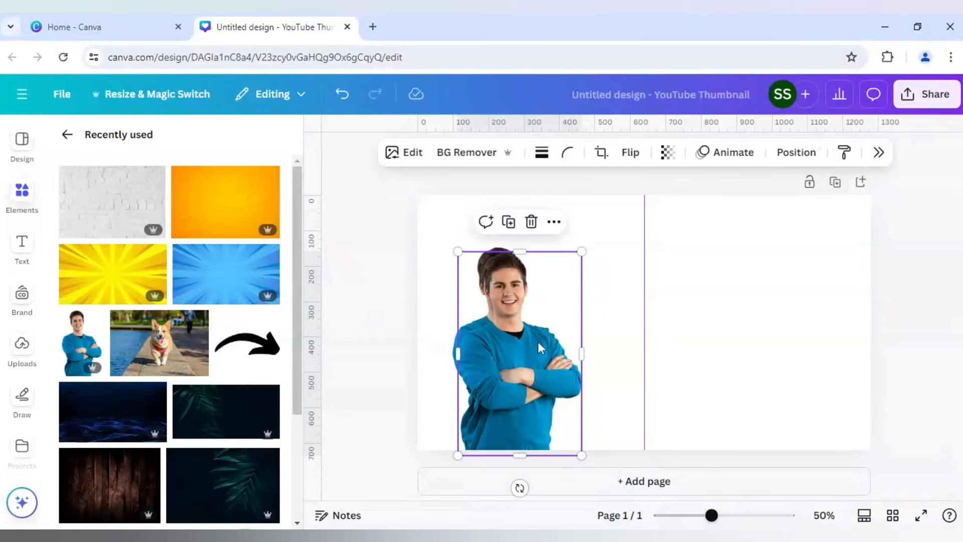
pyautogui.moveTo(552, 344); pyautogui.dragTo(783, 333)
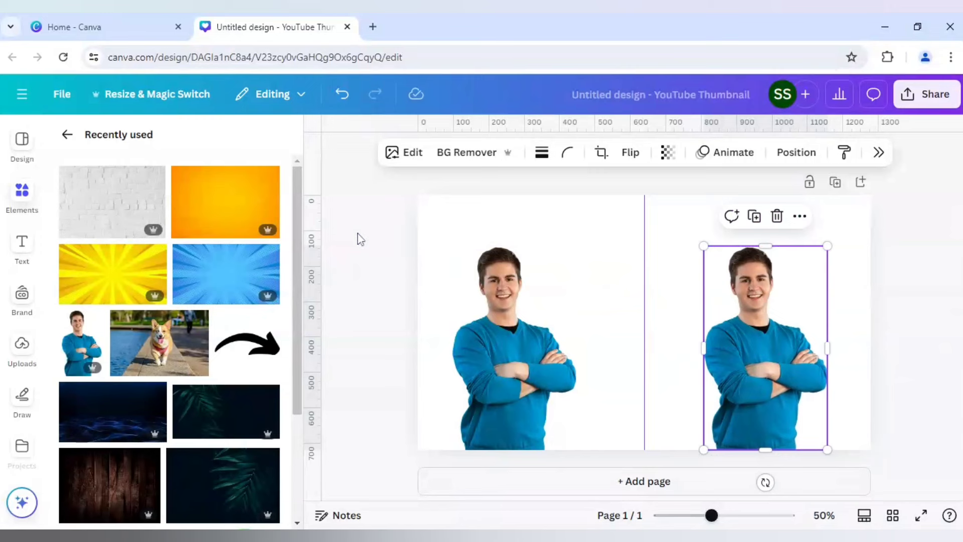
# Find the Cartoonify app by searching "cartoon" and use it to replace the right-hand photo with a cartoon version
pyautogui.scroll(-2, 20, 381)
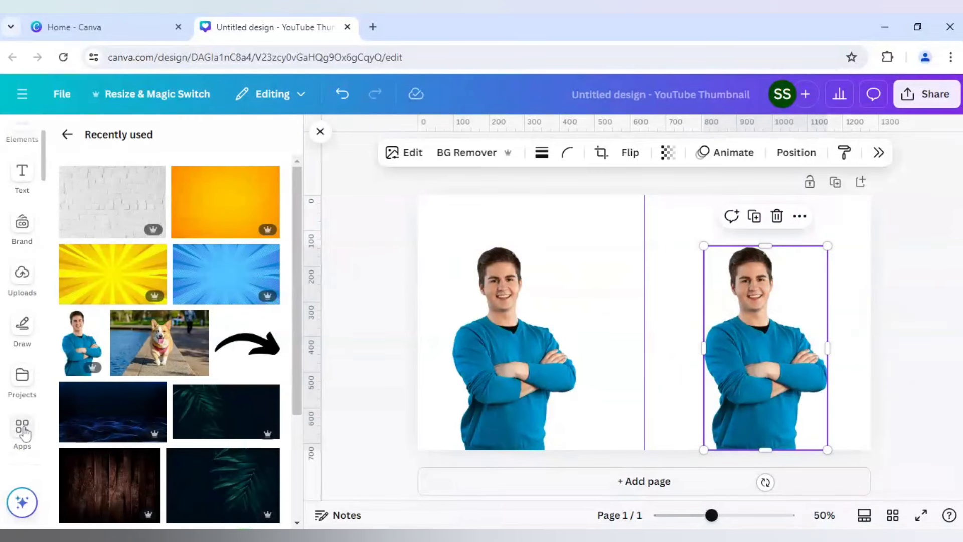
pyautogui.click(24, 430)
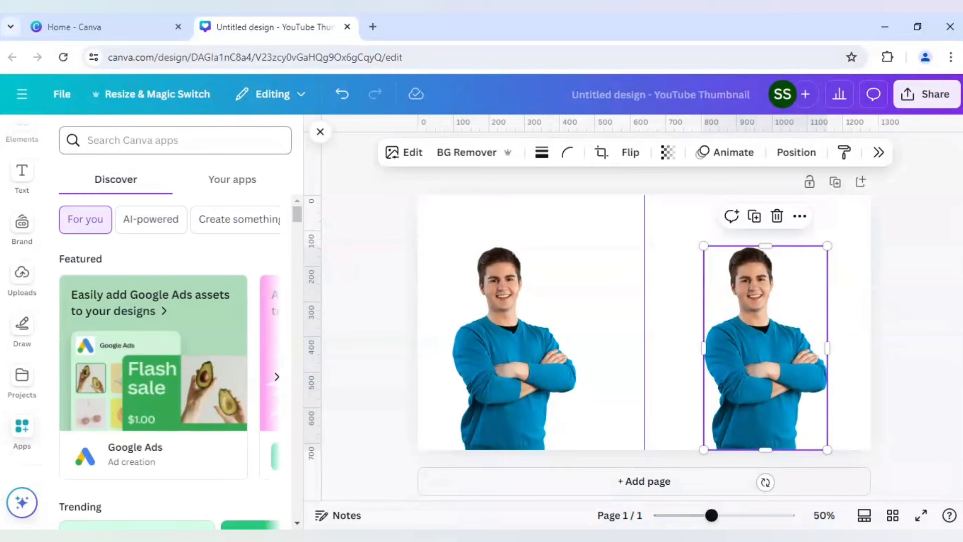
pyautogui.write('cartoon')
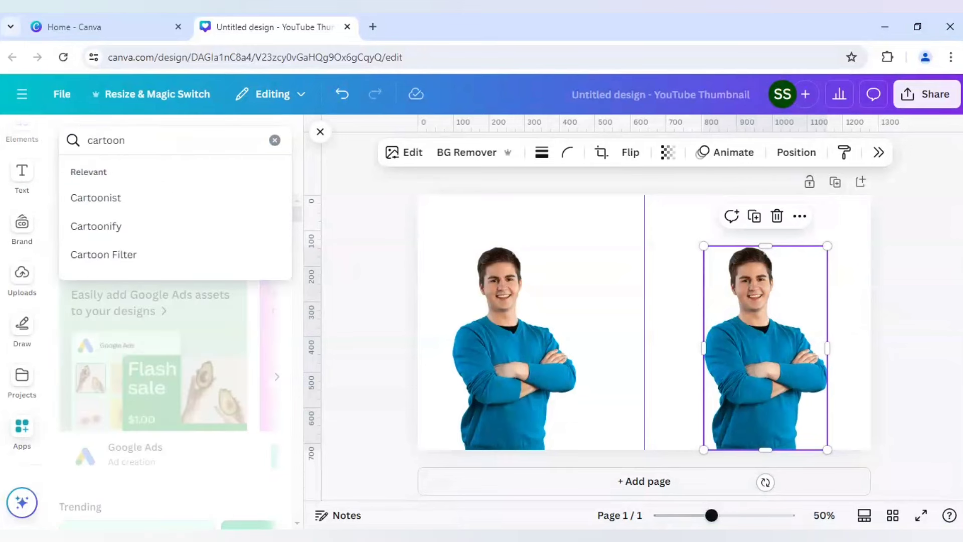
pyautogui.click(125, 226)
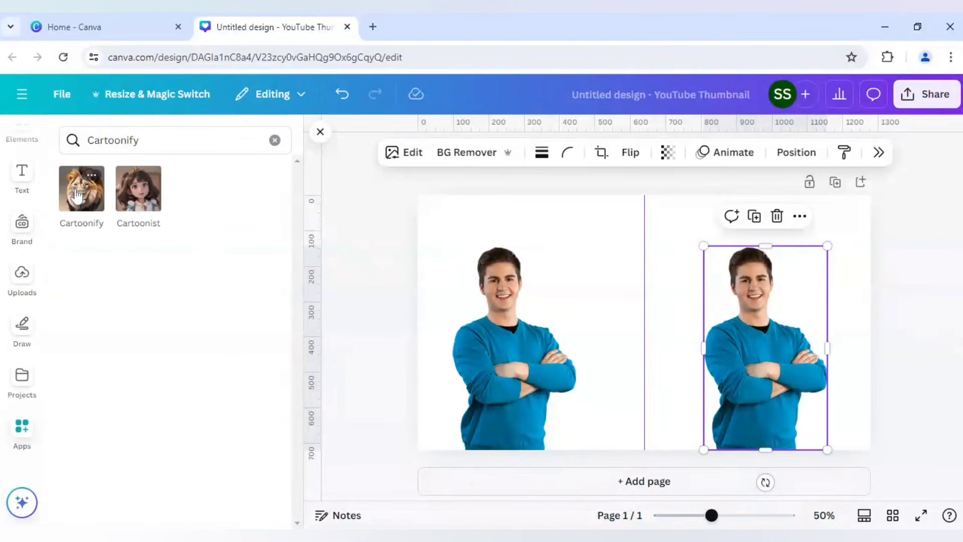
pyautogui.click(76, 195)
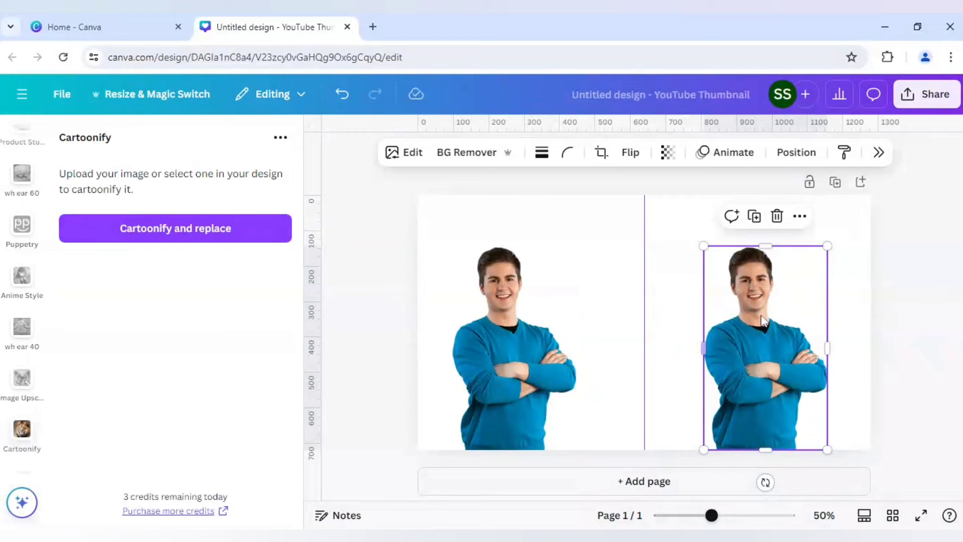
pyautogui.click(180, 241)
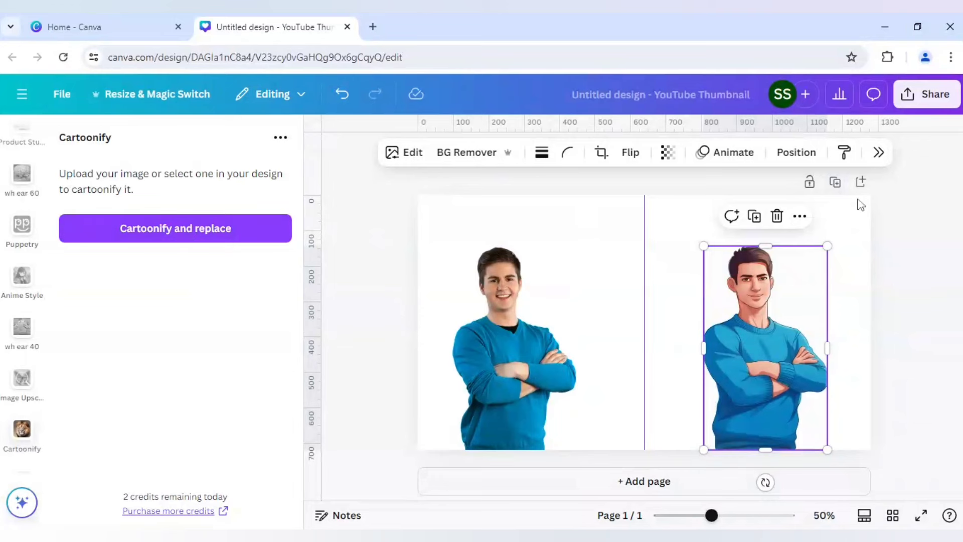
# Duplicate the page and delete the cartoon figure from the copy on page 2
pyautogui.click(835, 182)
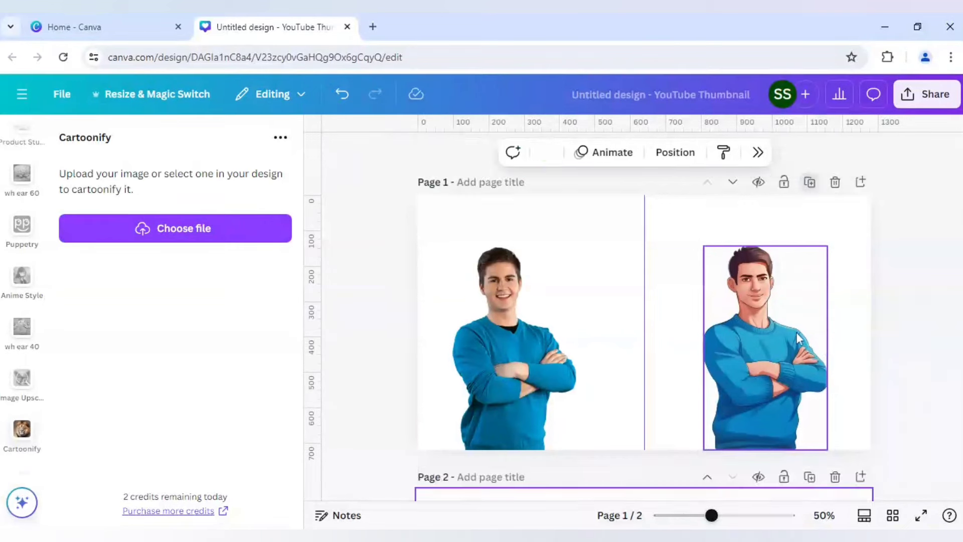
pyautogui.click(784, 335)
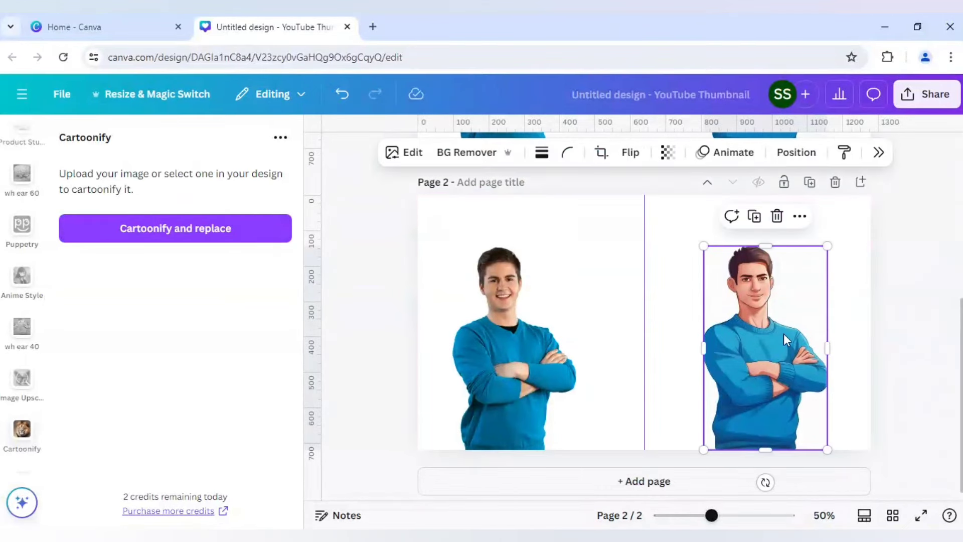
pyautogui.press('Delete')
# Duplicate the original photo on page 2 and place the copy in the right half, level with the original
pyautogui.click(569, 352)
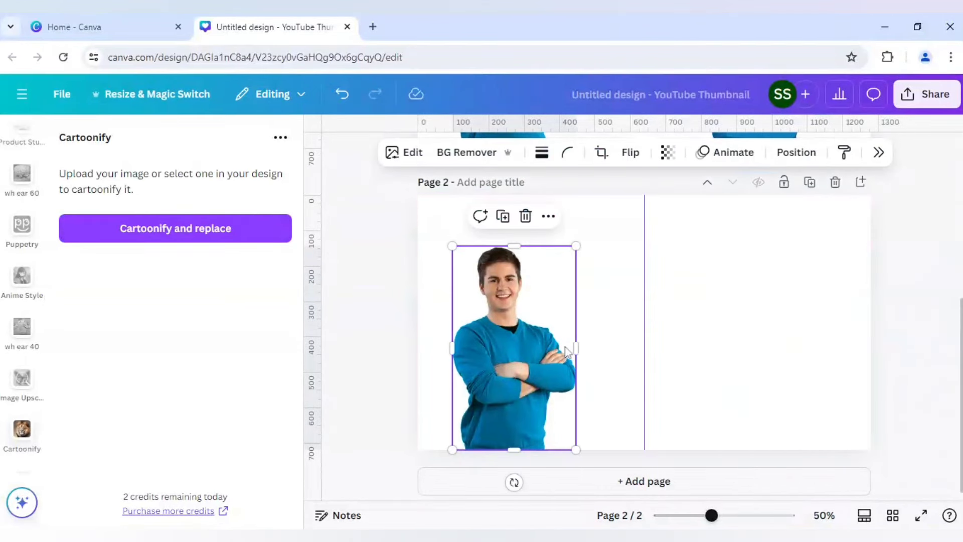
pyautogui.click(504, 219)
pyautogui.moveTo(726, 313); pyautogui.dragTo(776, 312)
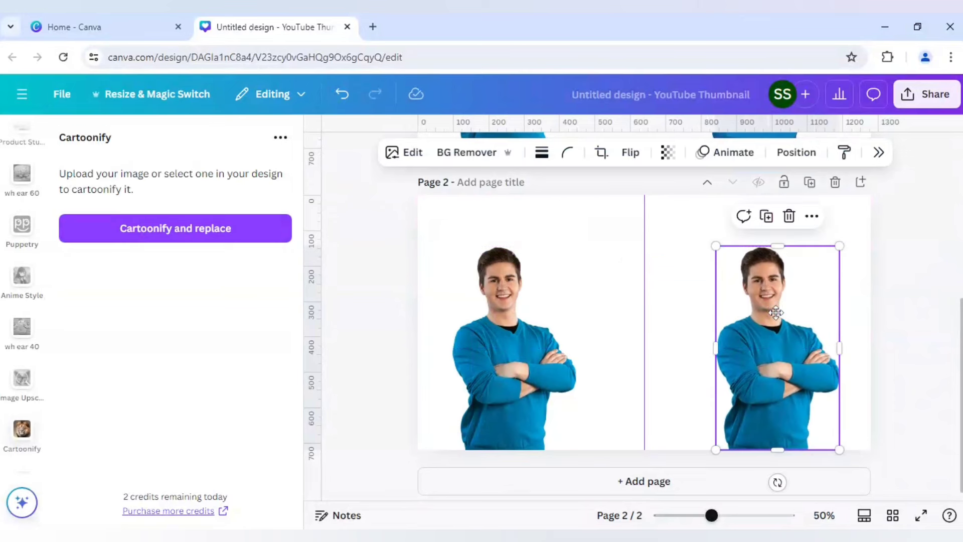
# Cartoonify and replace the right-hand photo on page 2, compare it with page 1, and nudge it slightly left
pyautogui.click(231, 238)
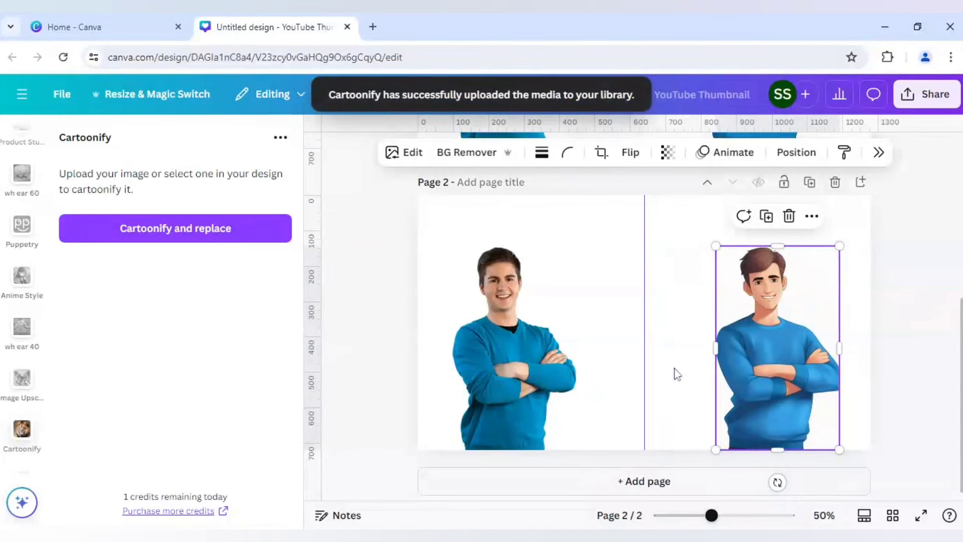
pyautogui.scroll(5, 678, 373)
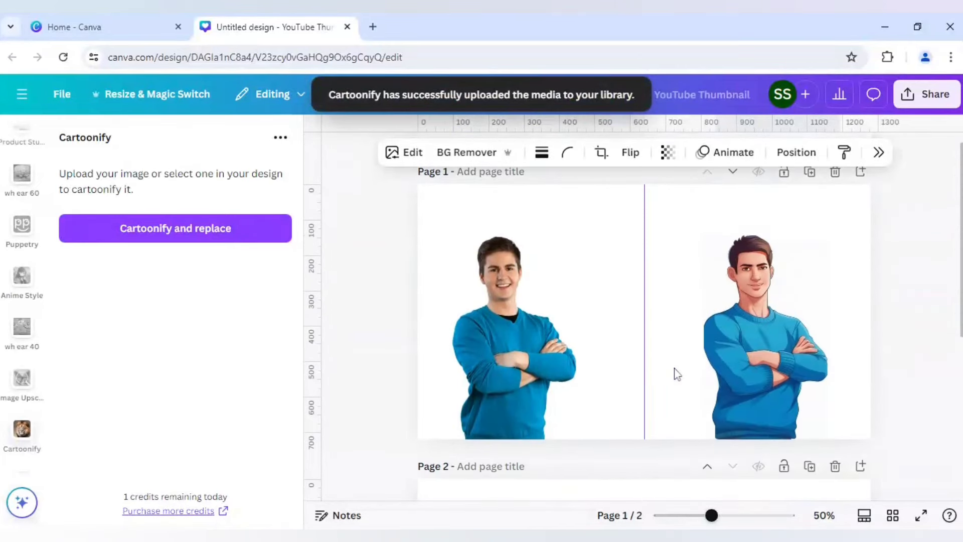
pyautogui.scroll(-5, 677, 374)
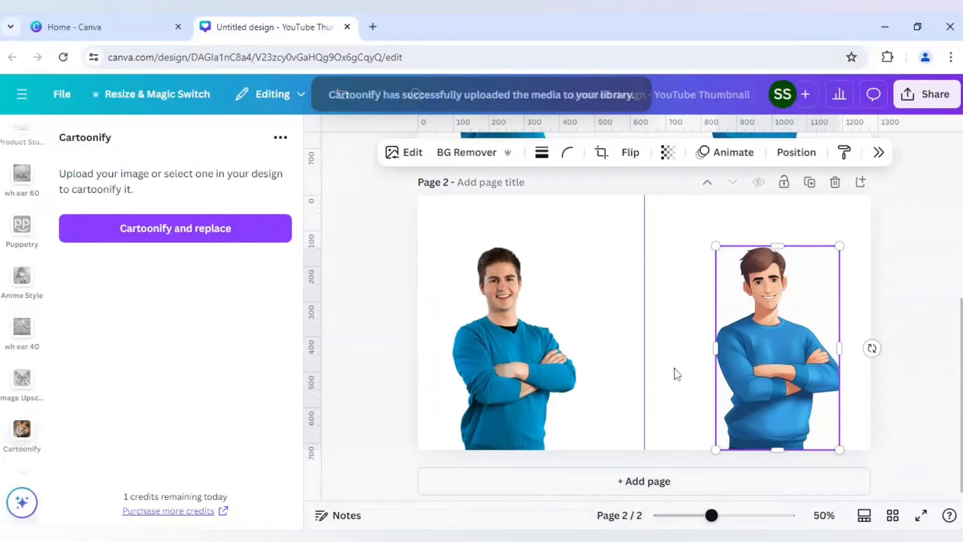
pyautogui.moveTo(752, 366); pyautogui.dragTo(747, 367)
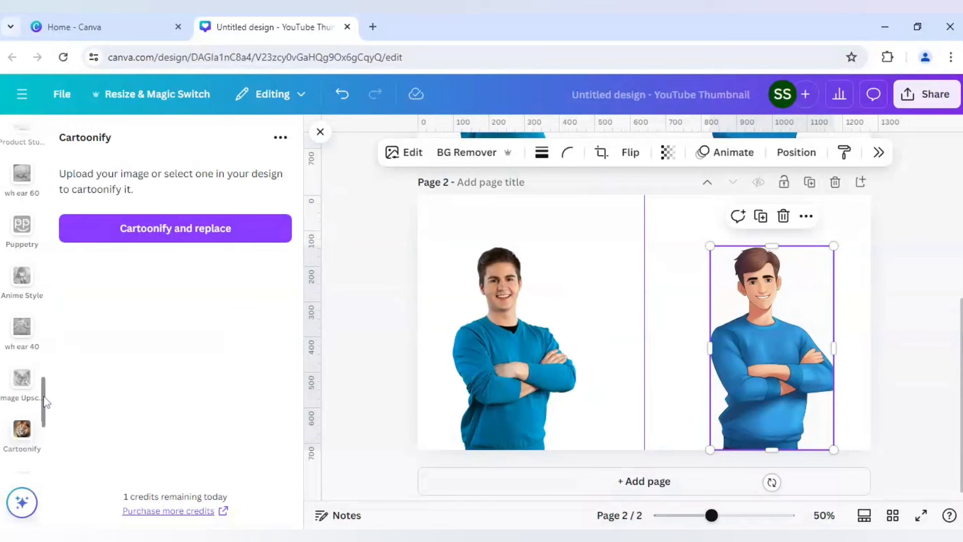
# Insert the recently used Yellow Comic Background on page 2 and move it over the right half
pyautogui.moveTo(45, 401); pyautogui.dragTo(45, 354)
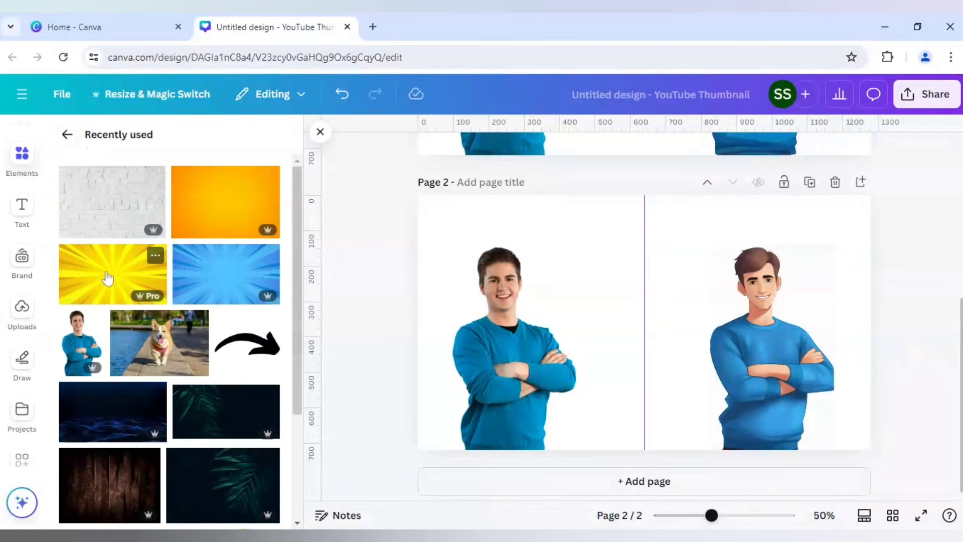
pyautogui.click(156, 256)
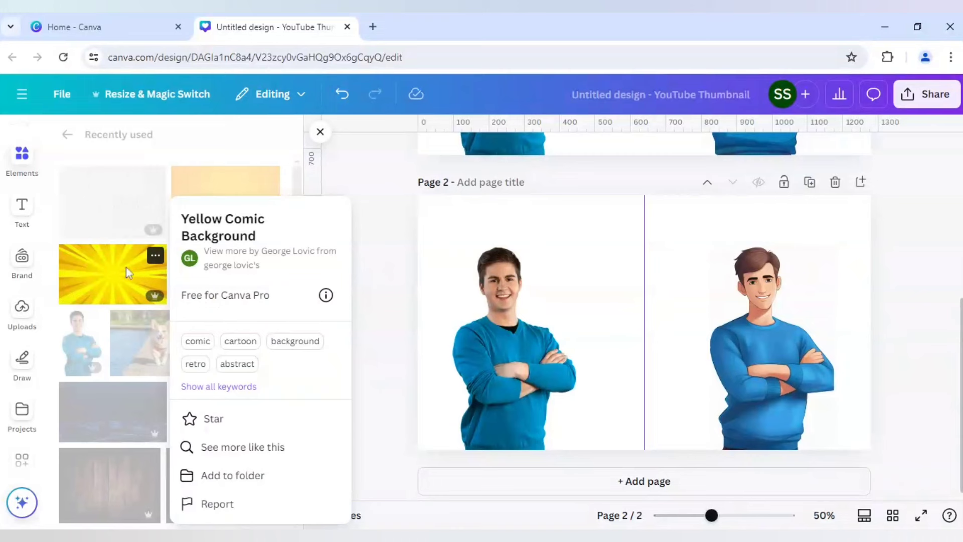
pyautogui.click(55, 272)
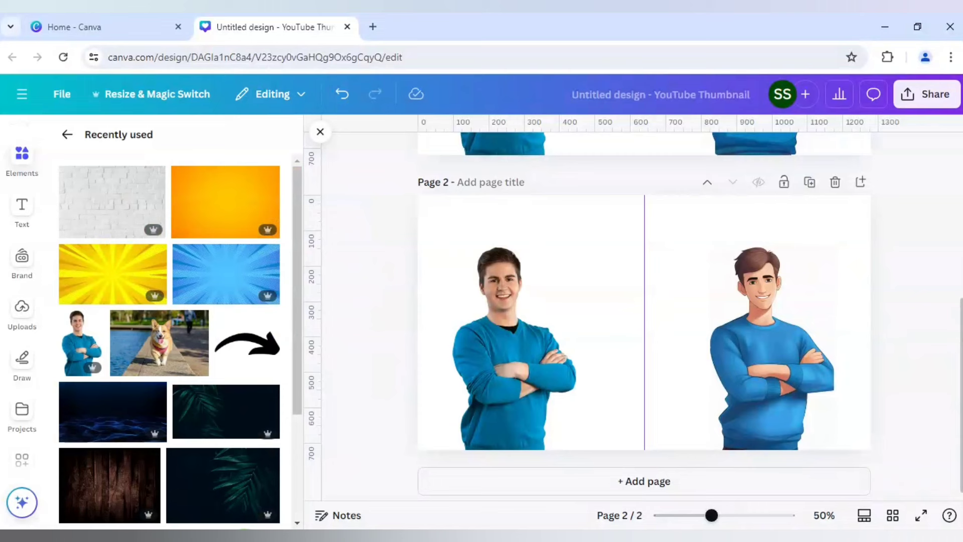
pyautogui.click(106, 282)
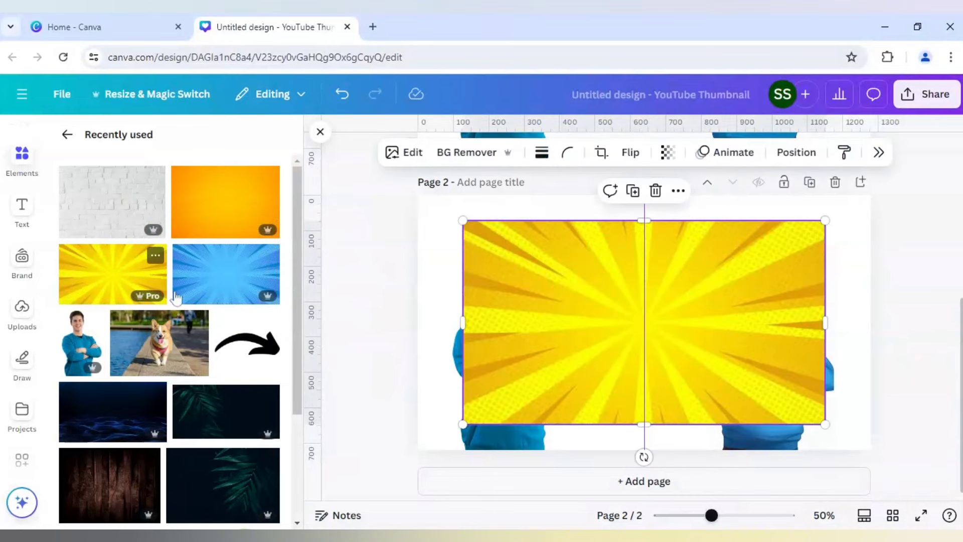
pyautogui.moveTo(698, 338); pyautogui.dragTo(824, 343)
# Send the yellow comic background to the back, behind the cartoon figure
pyautogui.rightClick(792, 314)
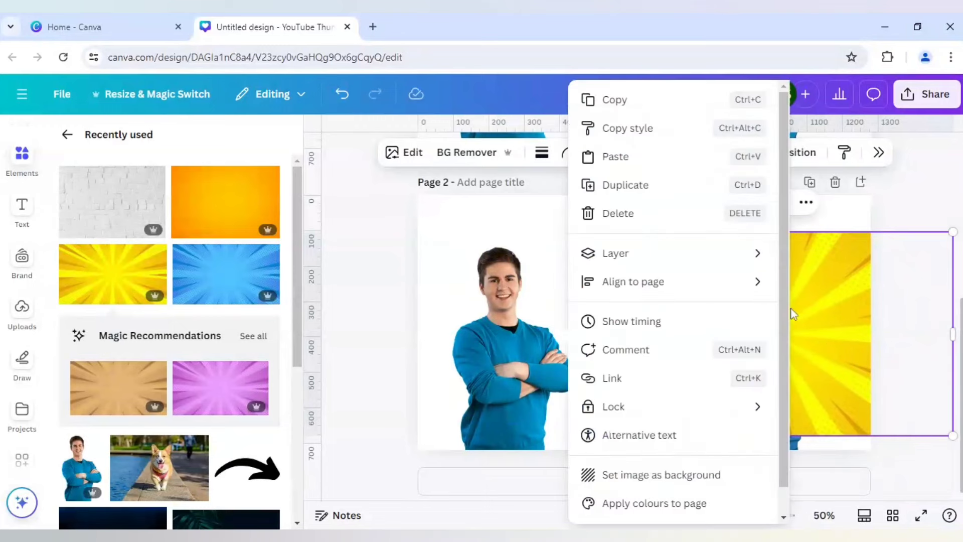
pyautogui.moveTo(649, 261)
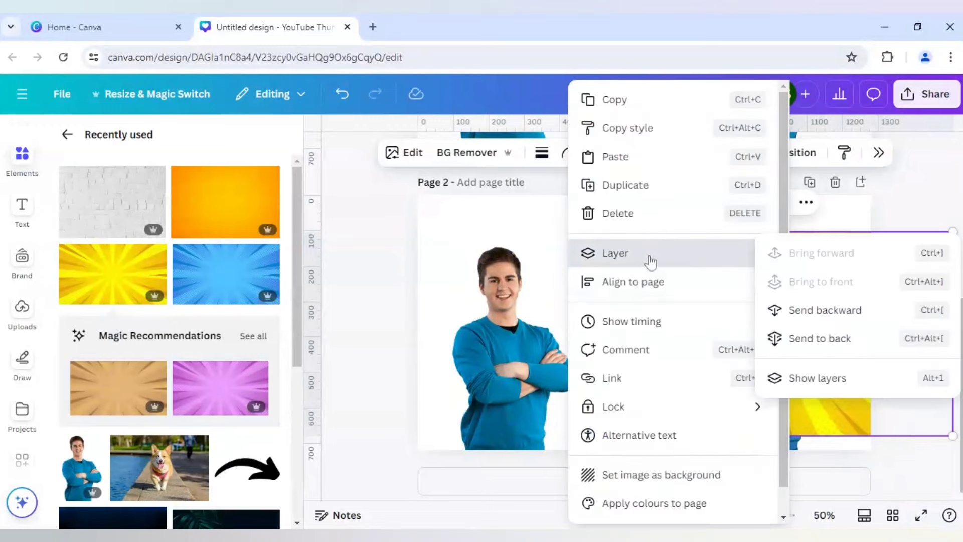
pyautogui.click(823, 337)
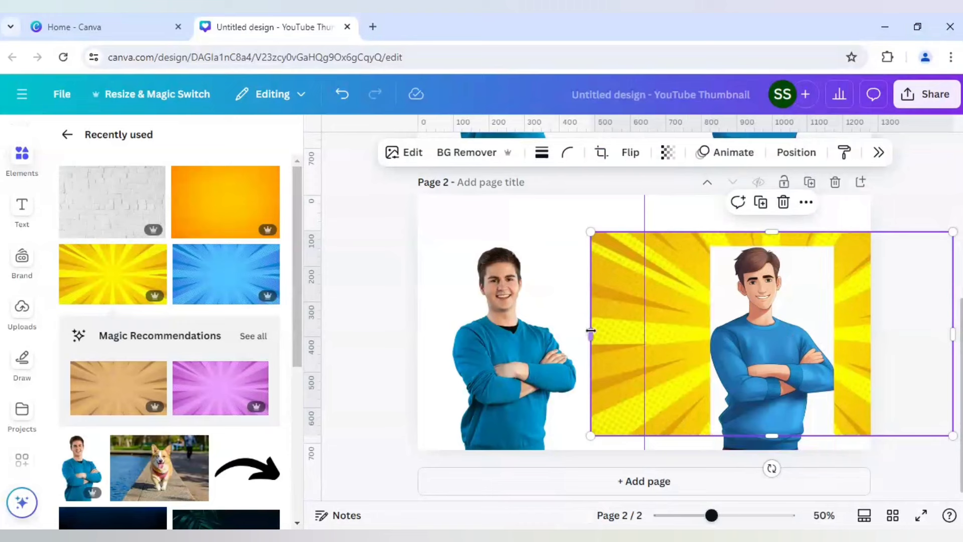
# Crop the yellow background's sides so it spans from the centre guide to the page's right edge, resting on the bottom
pyautogui.moveTo(591, 331); pyautogui.dragTo(663, 348)
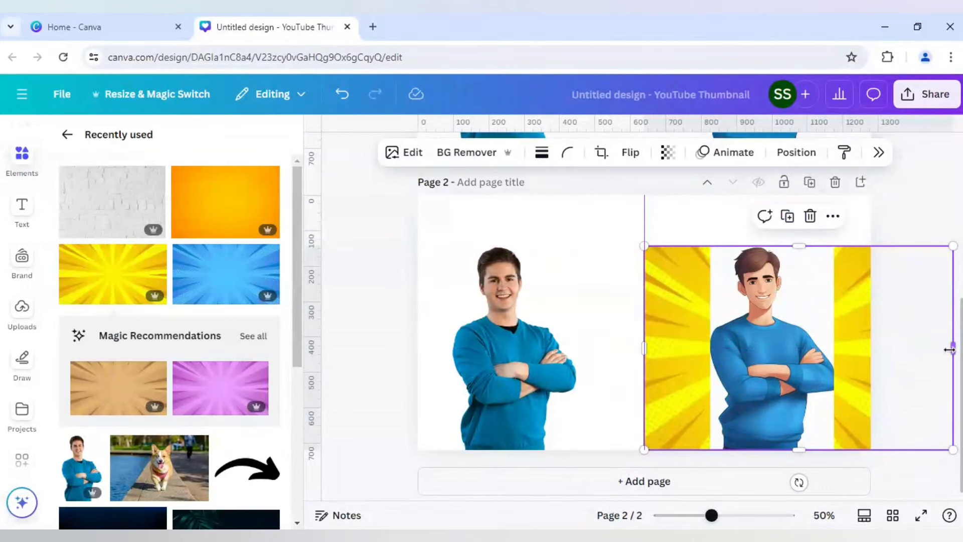
pyautogui.moveTo(950, 349); pyautogui.dragTo(870, 352)
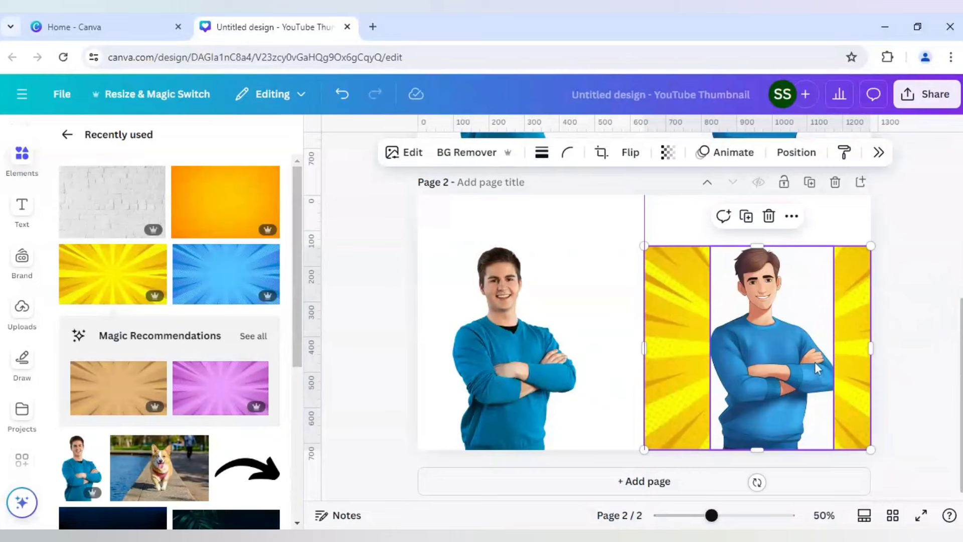
pyautogui.click(935, 353)
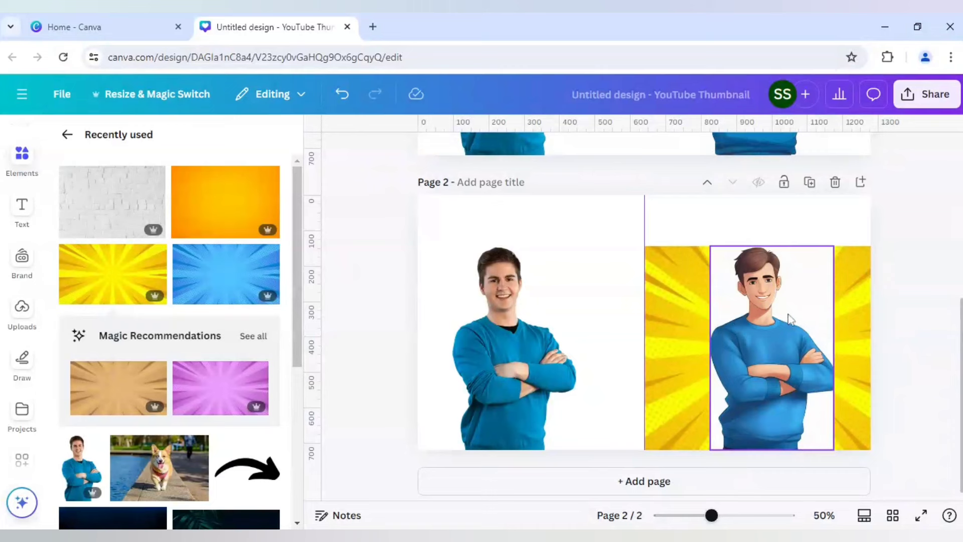
# Shift the original photo on page 2 slightly right, toward the middle of the left half
pyautogui.click(554, 306)
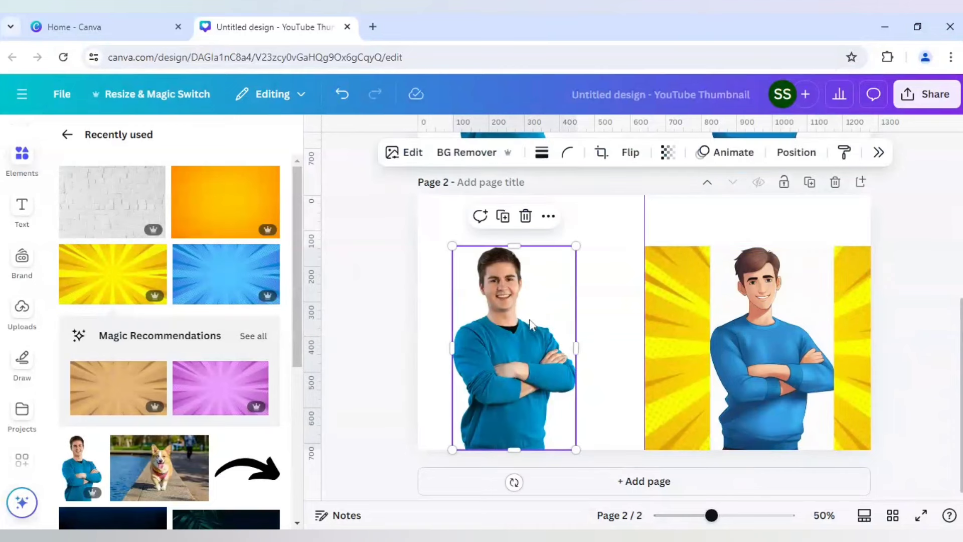
pyautogui.moveTo(518, 321); pyautogui.dragTo(539, 318)
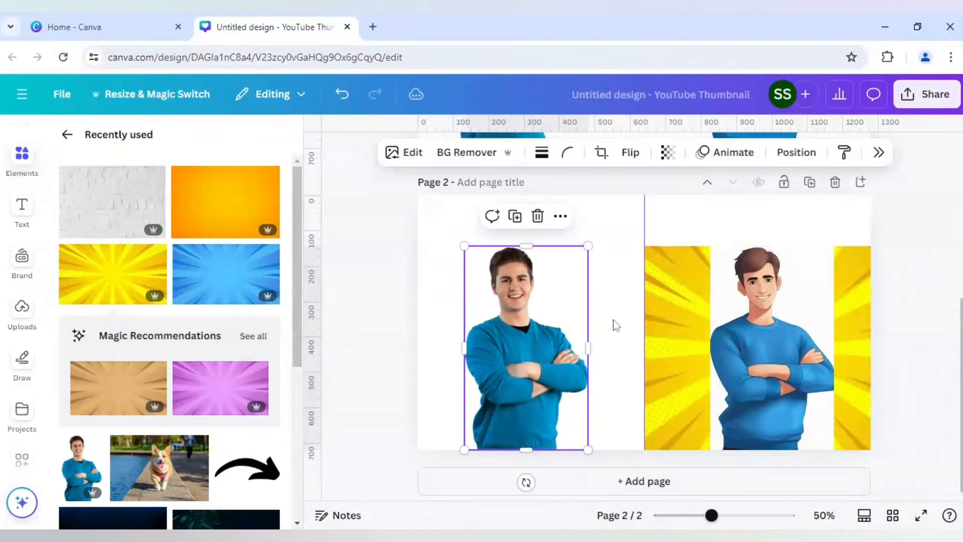
# Remove the white background from the cartoon figure on page 2
pyautogui.click(771, 322)
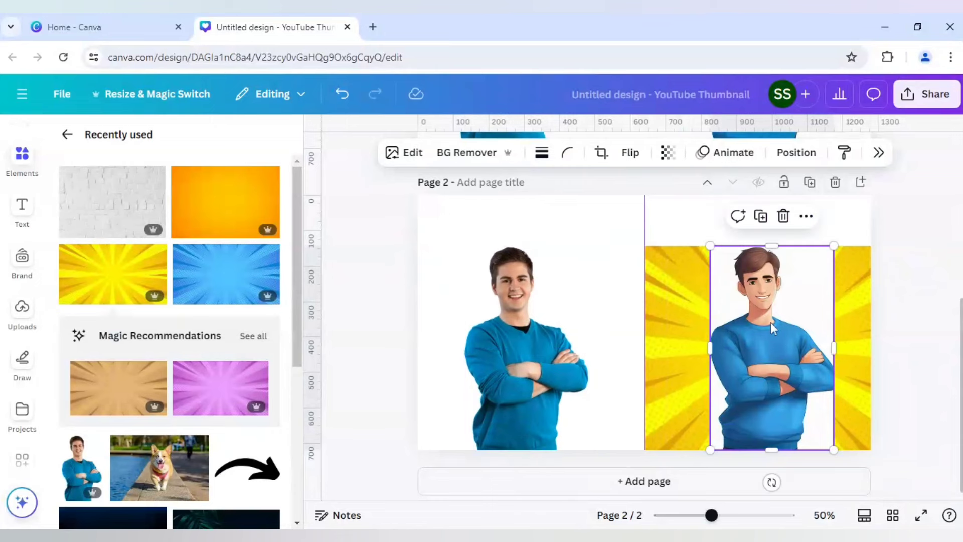
pyautogui.click(474, 155)
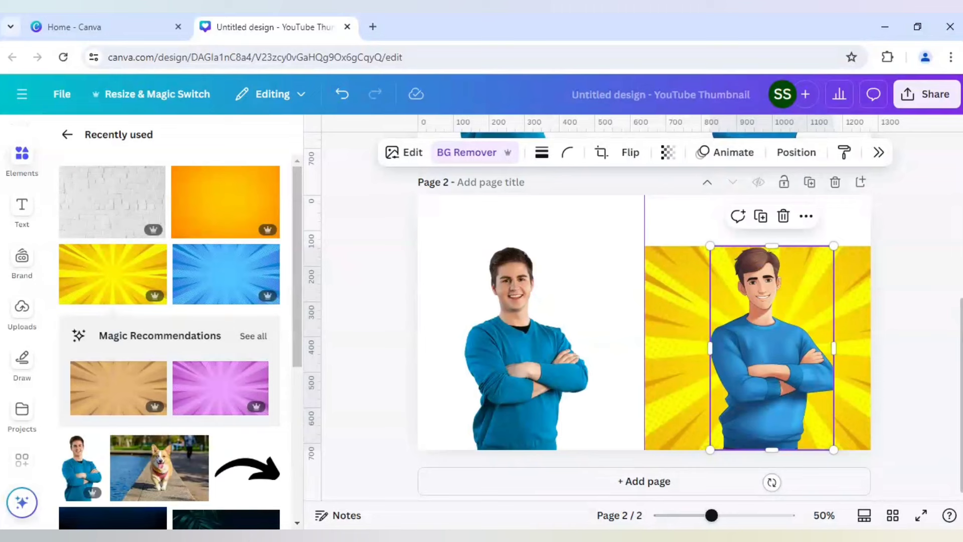
pyautogui.click(916, 357)
# Duplicate the cartoon figure and place the copy on top, shifted slightly left and aligned to the page's bottom edge
pyautogui.click(769, 350)
pyautogui.click(877, 153)
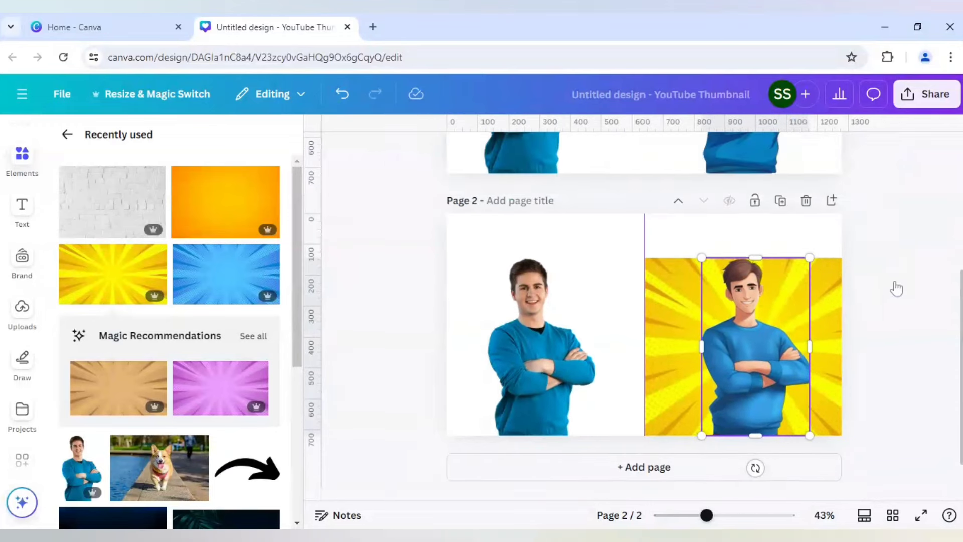
pyautogui.scroll(-3, 808, 391)
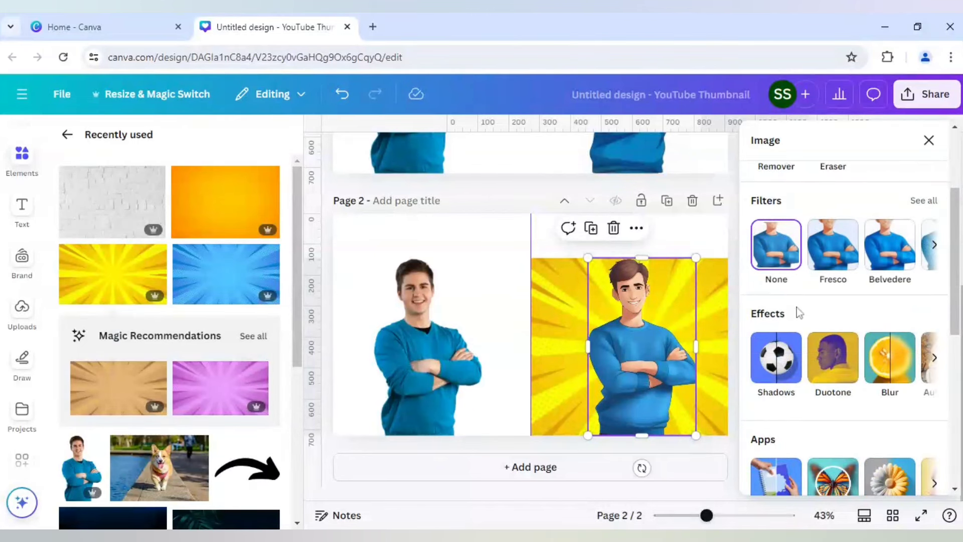
pyautogui.scroll(3, 798, 311)
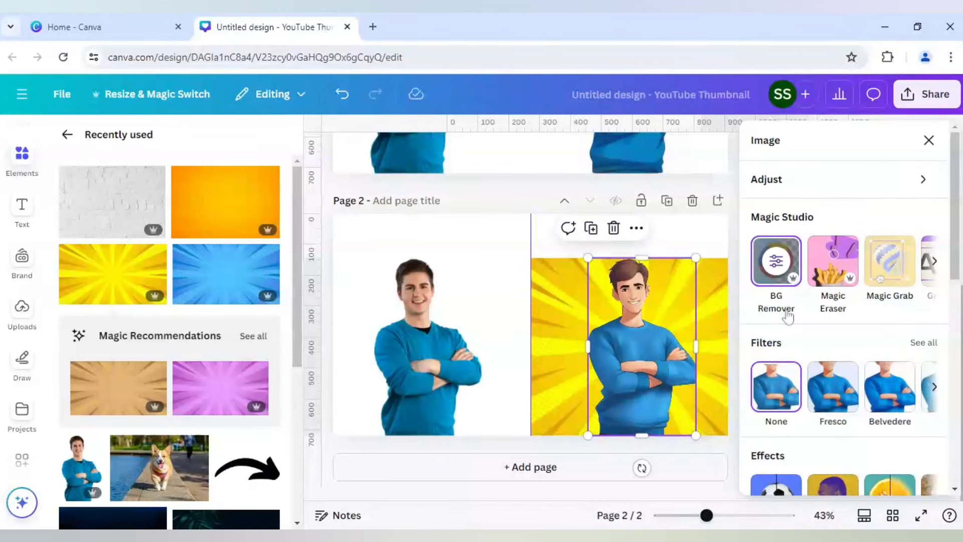
pyautogui.click(592, 229)
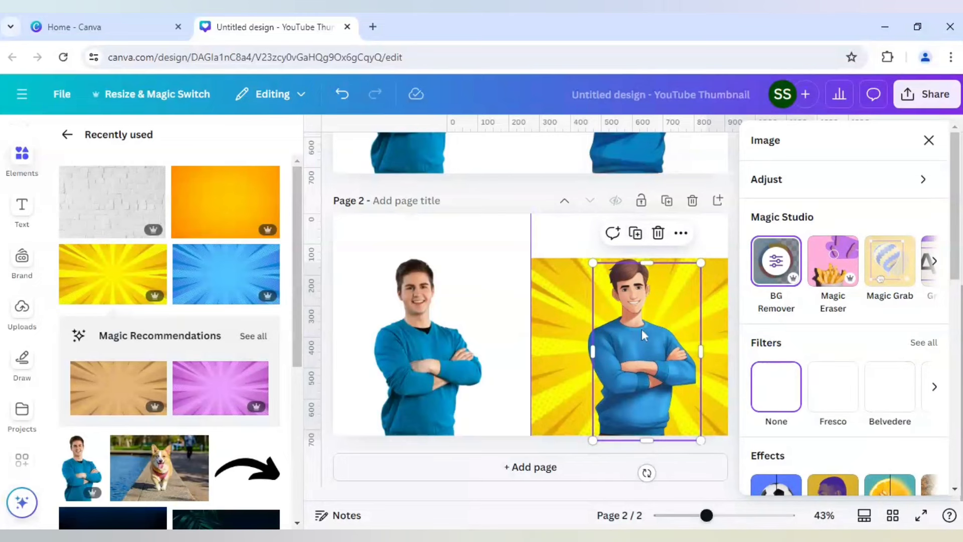
pyautogui.moveTo(642, 329); pyautogui.dragTo(631, 323)
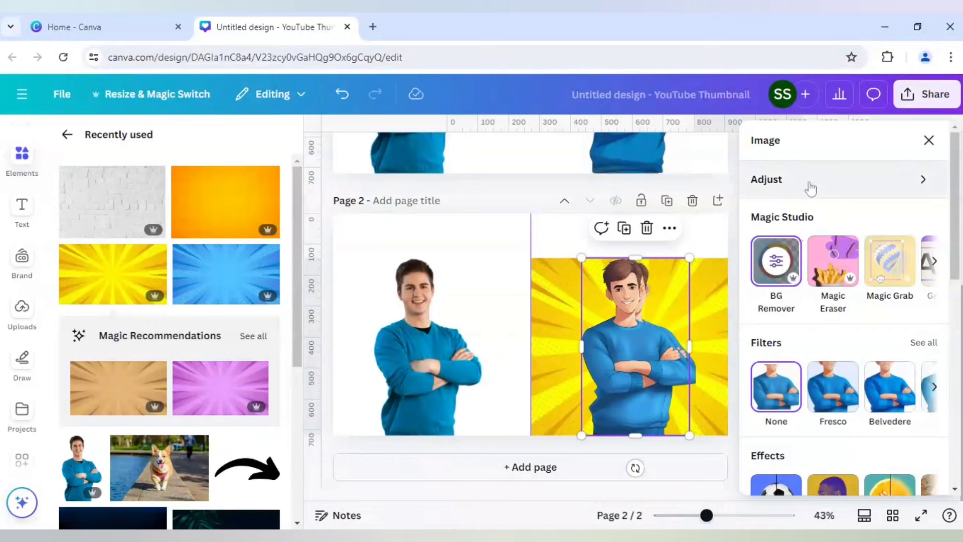
# Darken the duplicated cartoon figure with brightness -100, contrast 100, highlights -100 and shadows -100 for the whole image
pyautogui.click(809, 188)
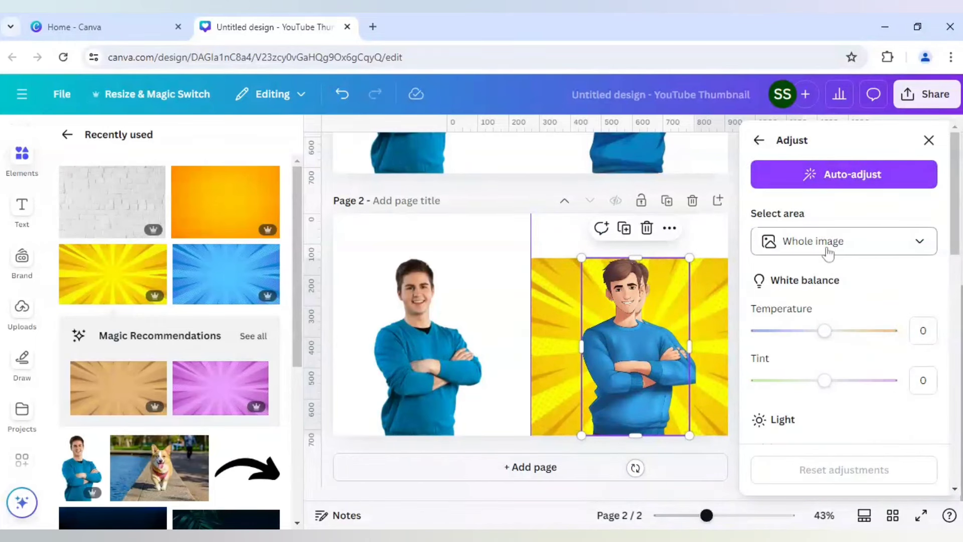
pyautogui.scroll(-5, 828, 294)
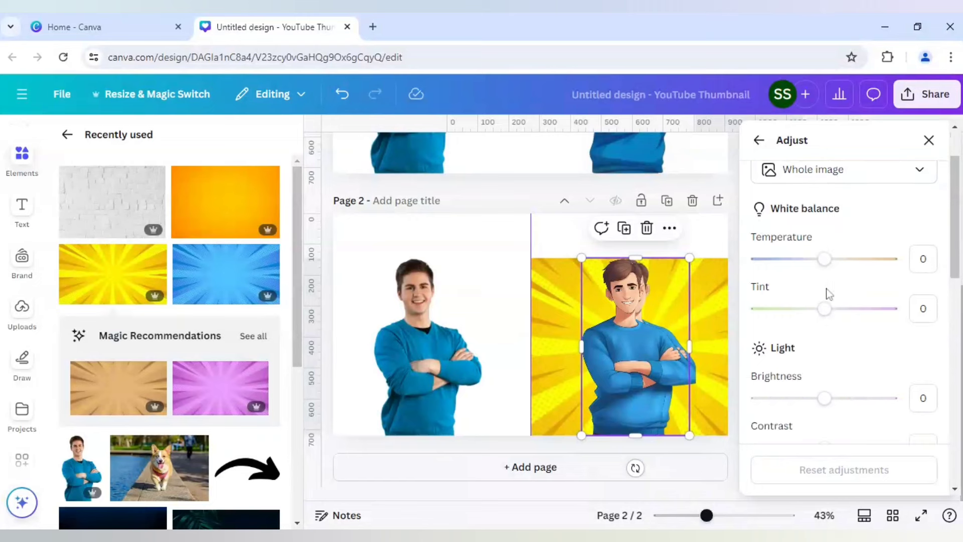
pyautogui.moveTo(823, 326); pyautogui.dragTo(750, 329)
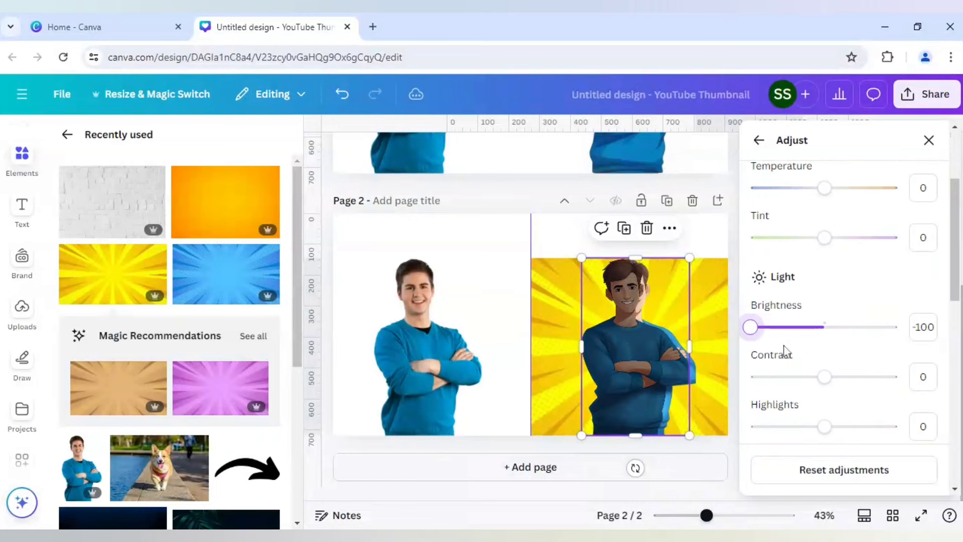
pyautogui.moveTo(824, 376); pyautogui.dragTo(916, 387)
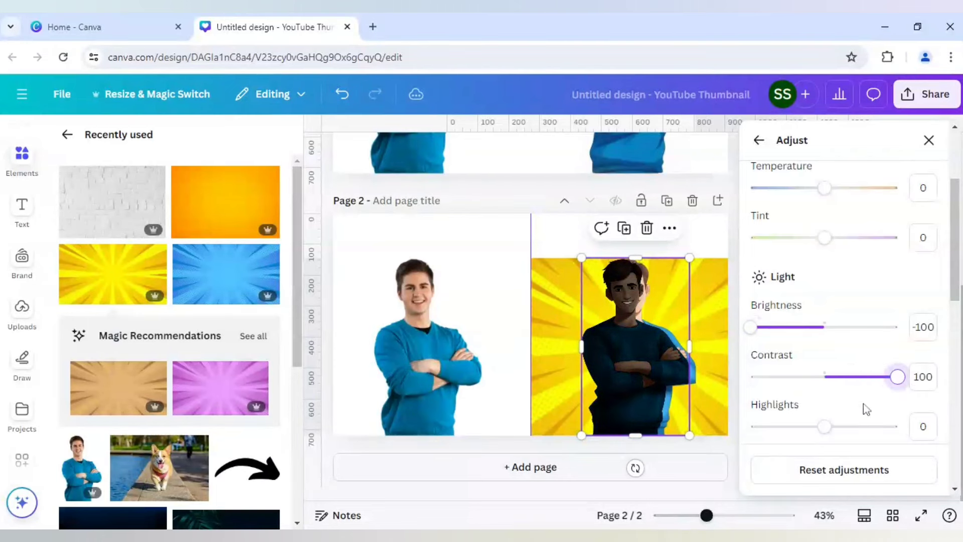
pyautogui.scroll(-2, 858, 402)
pyautogui.moveTo(827, 359); pyautogui.dragTo(738, 369)
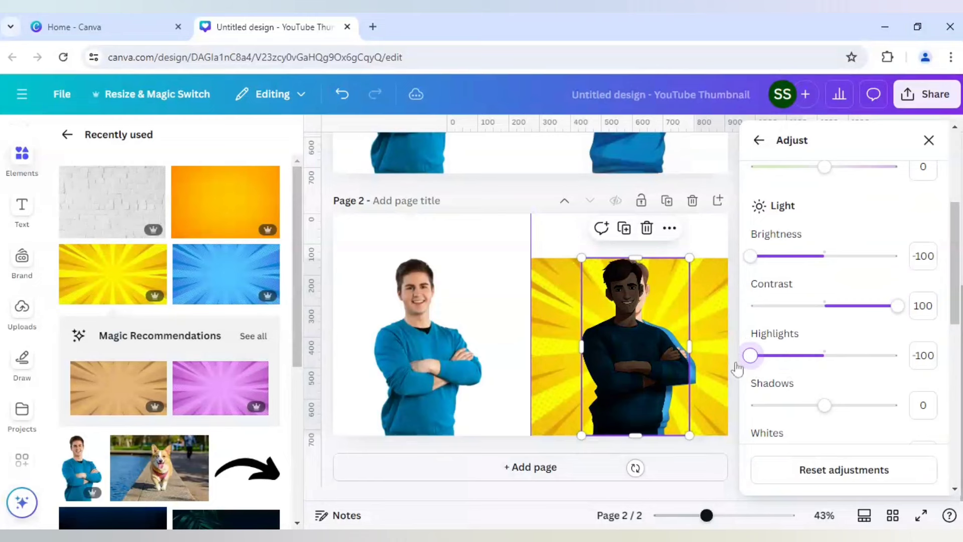
pyautogui.moveTo(858, 411); pyautogui.dragTo(722, 408)
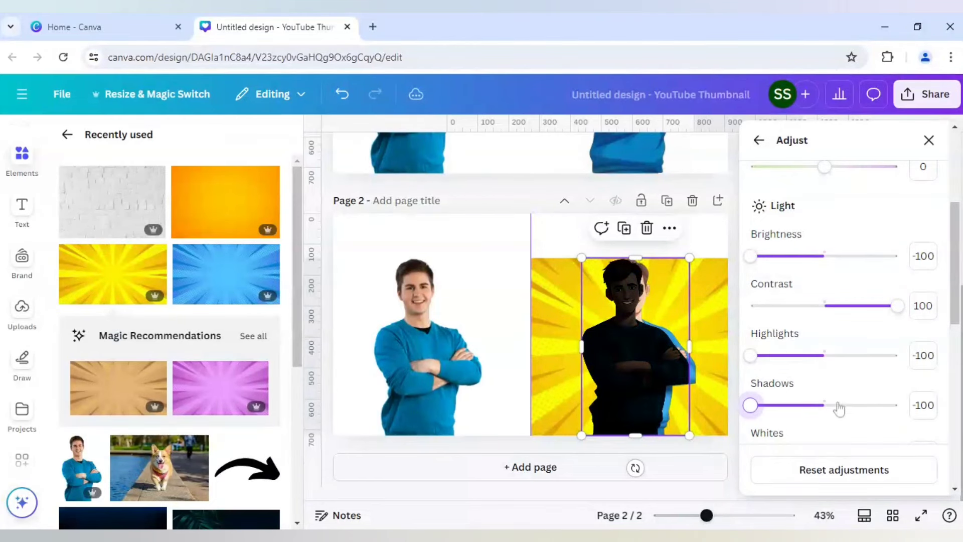
# Turn the duplicate into a black silhouette with whites -100, blacks 100 and saturation about -97
pyautogui.scroll(-2, 857, 400)
pyautogui.scroll(-2, 859, 401)
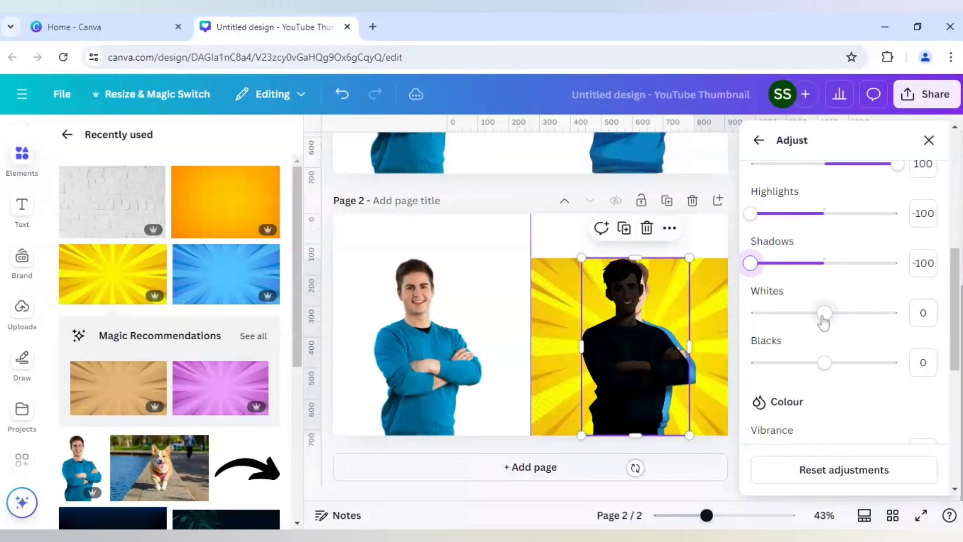
pyautogui.moveTo(824, 313); pyautogui.dragTo(735, 323)
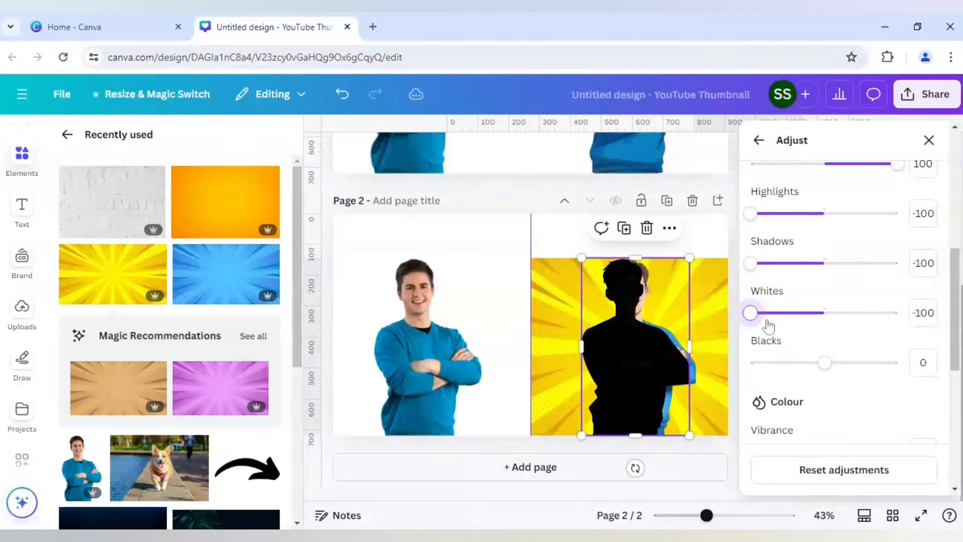
pyautogui.moveTo(825, 363); pyautogui.dragTo(926, 373)
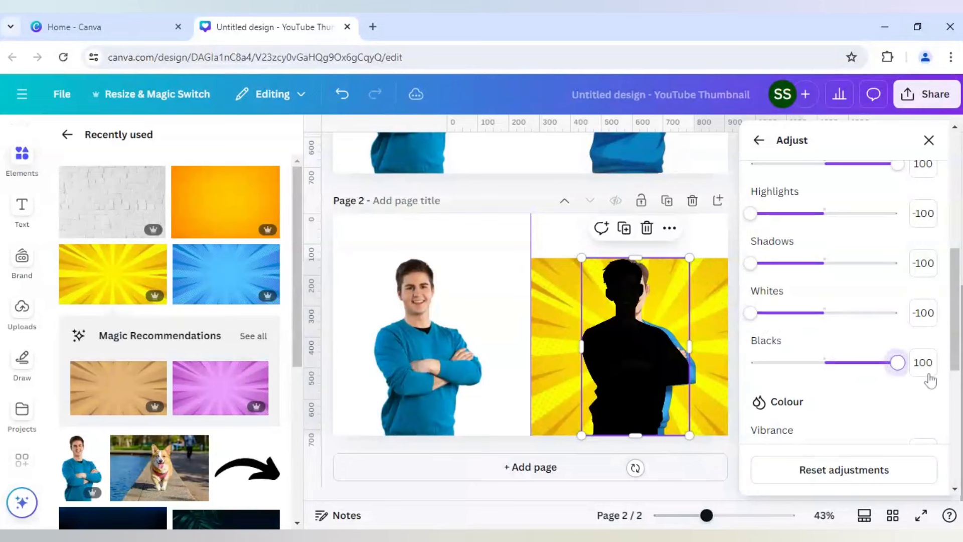
pyautogui.scroll(-1, 898, 413)
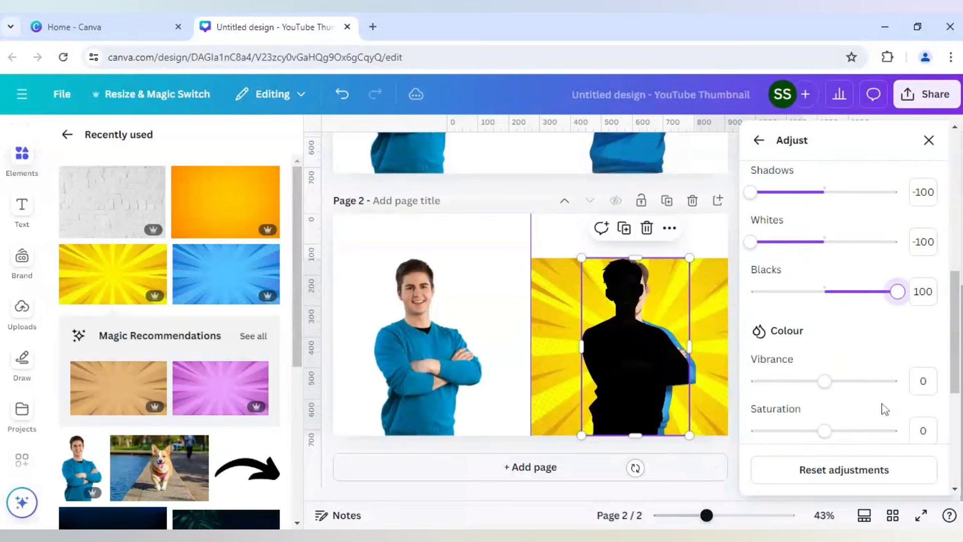
pyautogui.moveTo(811, 434); pyautogui.dragTo(755, 433)
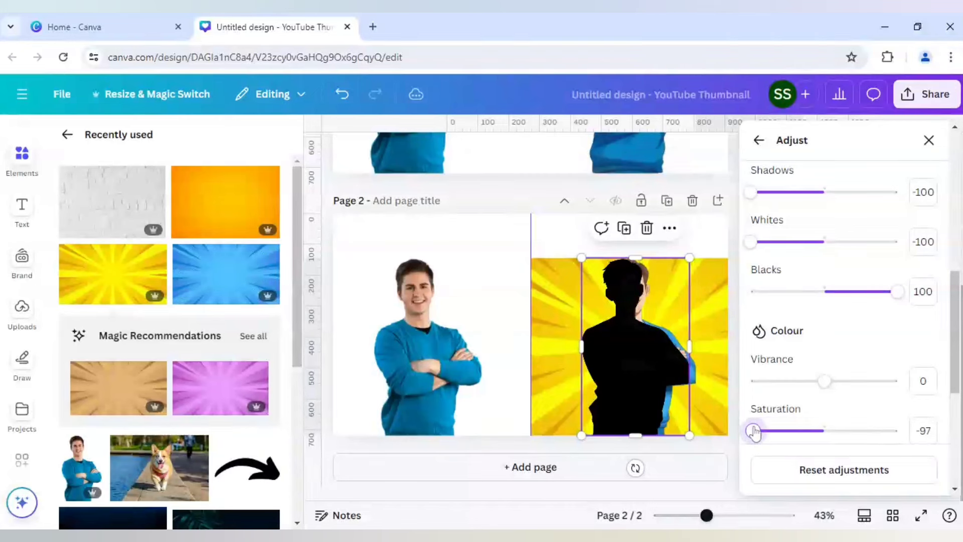
pyautogui.click(731, 213)
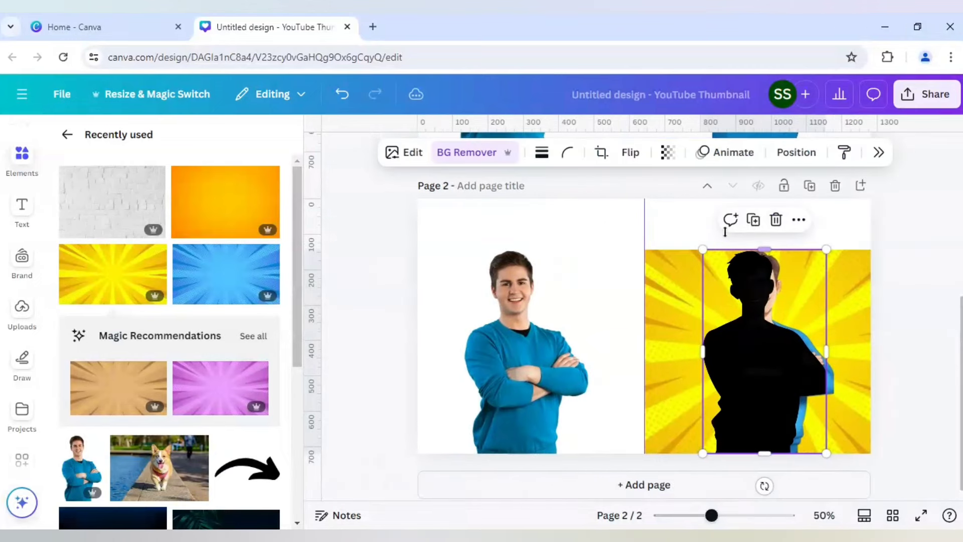
# Set the black silhouette's transparency to 55 and send it one layer backward, behind the coloured cartoon figure
pyautogui.click(668, 152)
pyautogui.moveTo(707, 223); pyautogui.dragTo(656, 226)
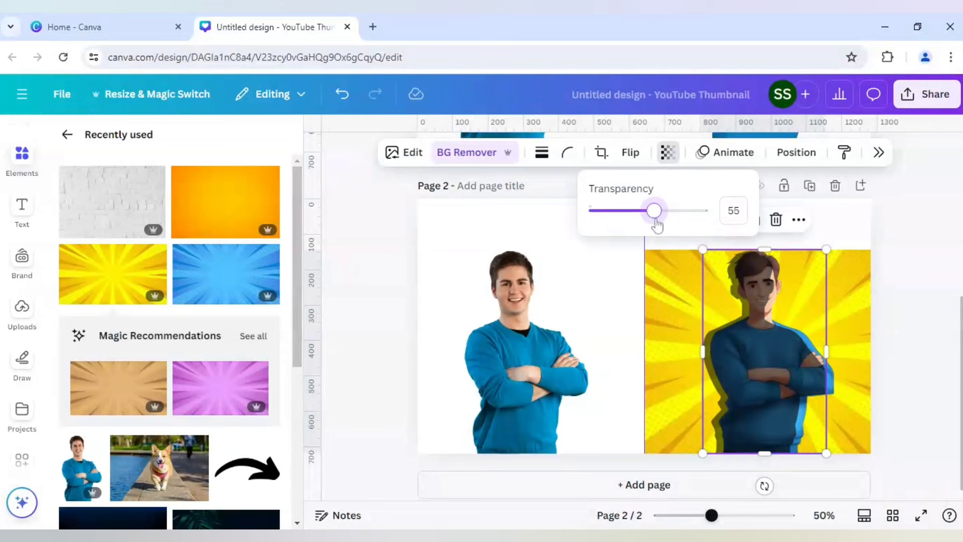
pyautogui.click(771, 346)
pyautogui.rightClick(771, 345)
pyautogui.moveTo(667, 266)
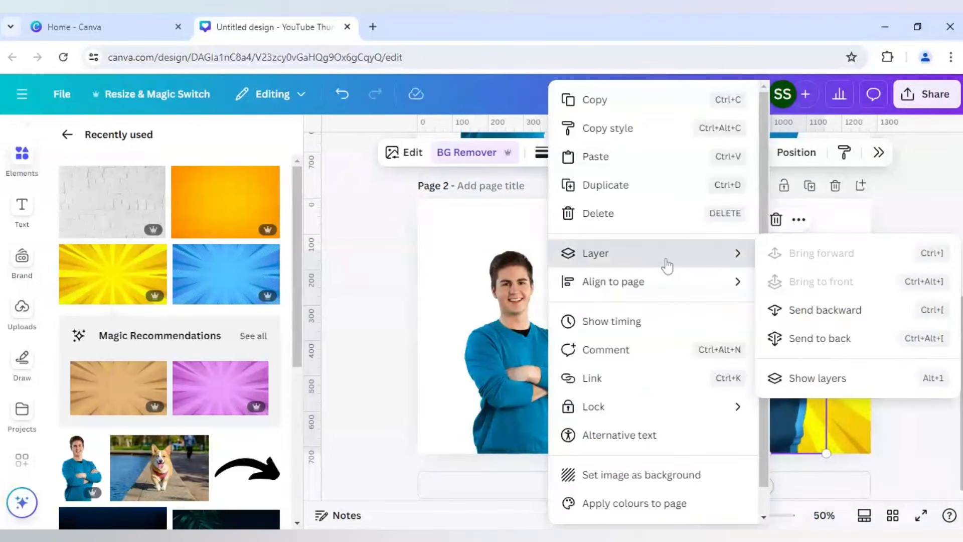
pyautogui.click(803, 313)
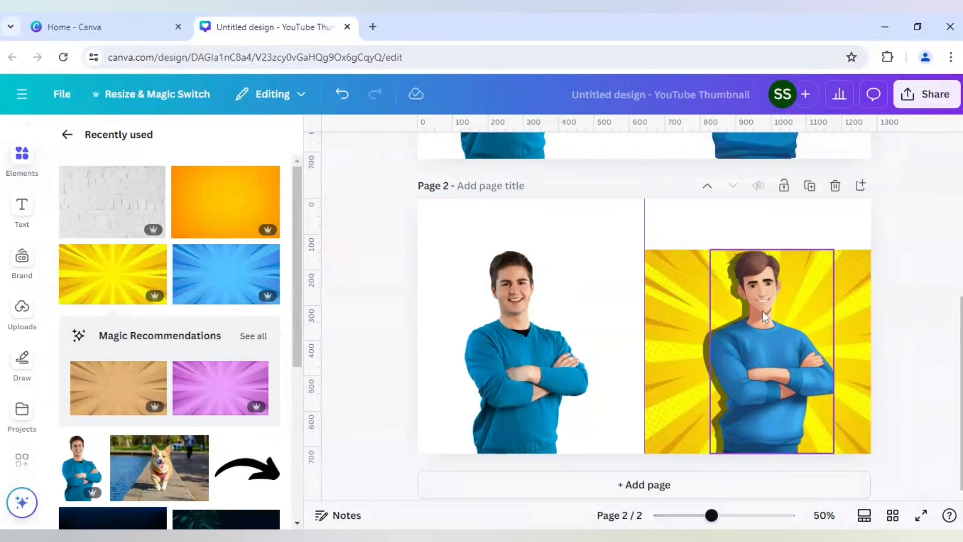
# Soften the shadow silhouette behind the cartoon figure by setting its transparency to 40
pyautogui.click(707, 331)
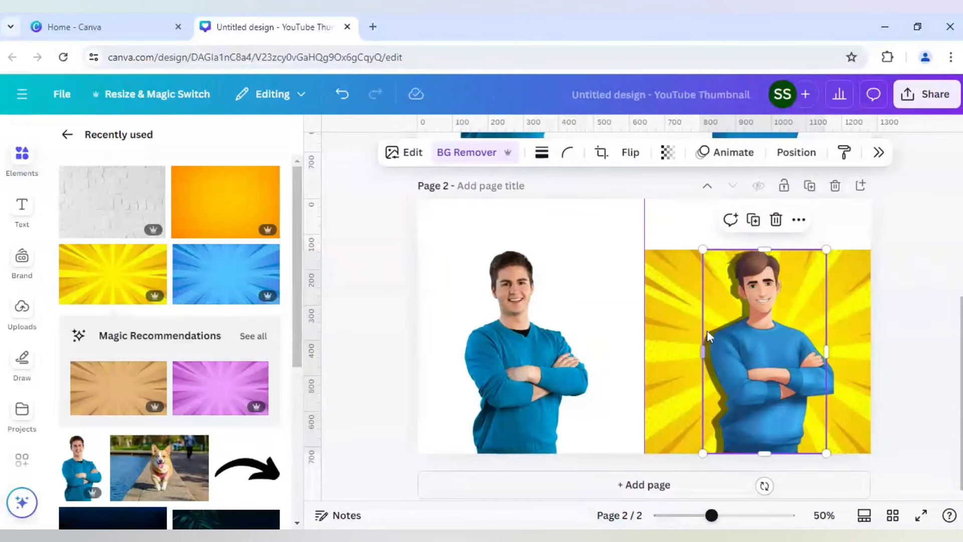
pyautogui.click(668, 152)
pyautogui.click(654, 210)
pyautogui.moveTo(654, 211); pyautogui.dragTo(636, 220)
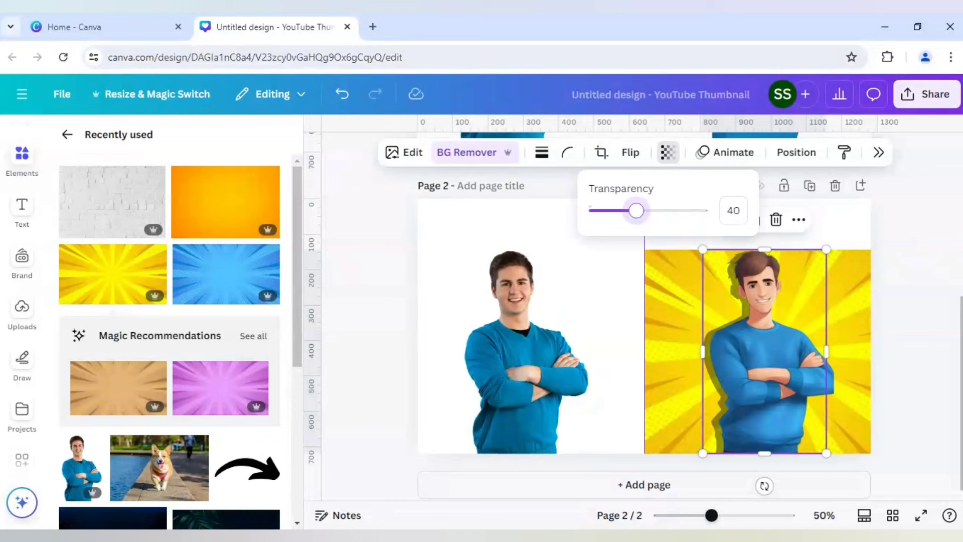
pyautogui.click(915, 289)
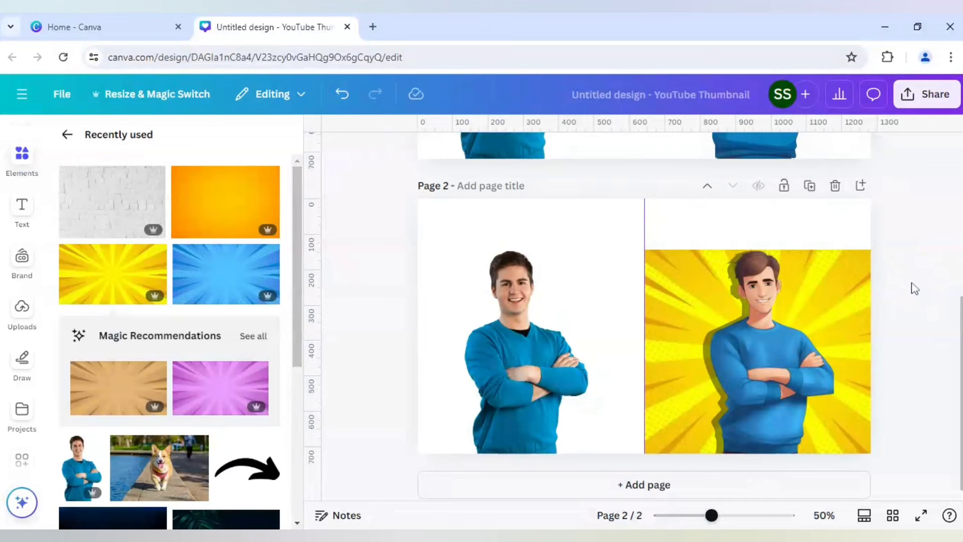